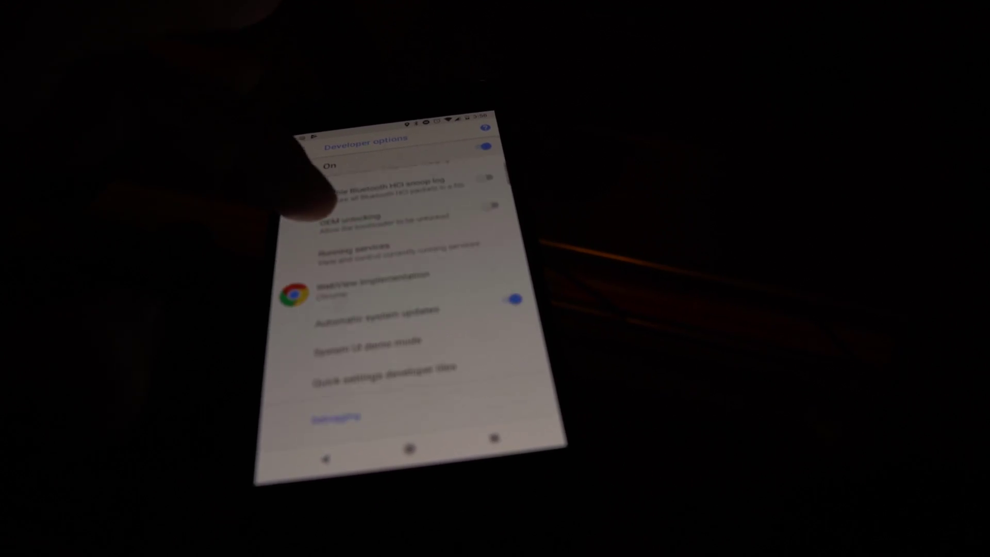
scroll(410, 302, "down", 3)
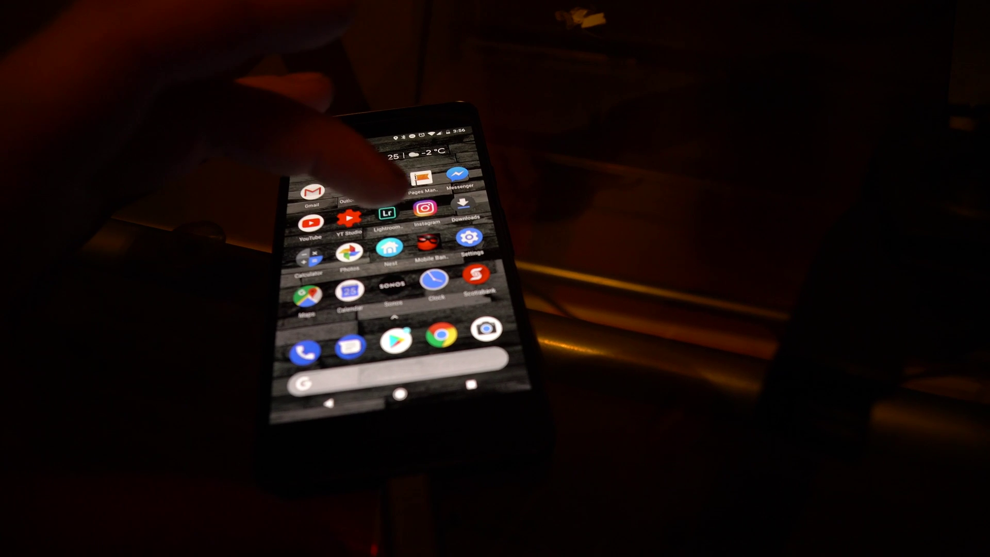
Launch DJI GO 4 from the next home screen page to reach its Mavic Pro start screen
left_click_drag(464, 233, 325, 240)
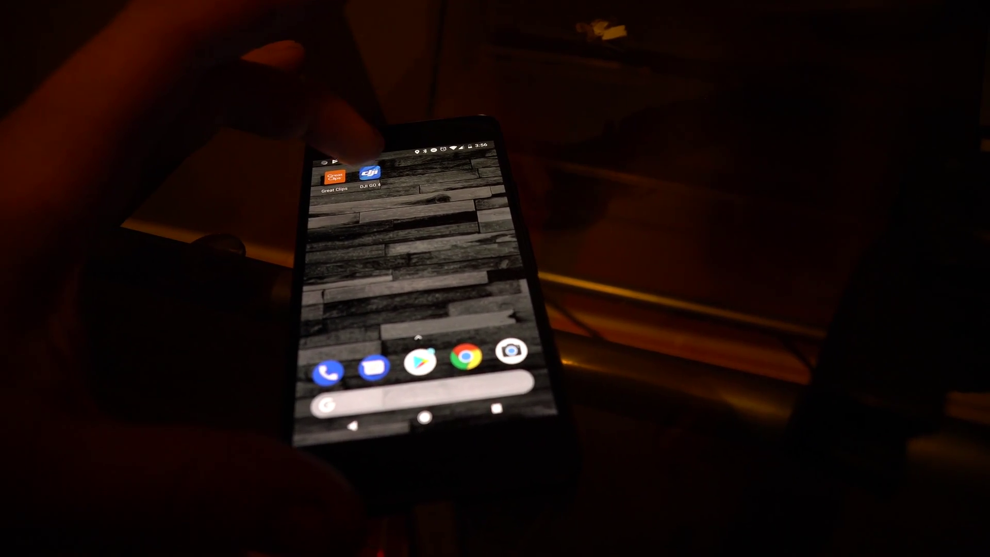
left_click(370, 172)
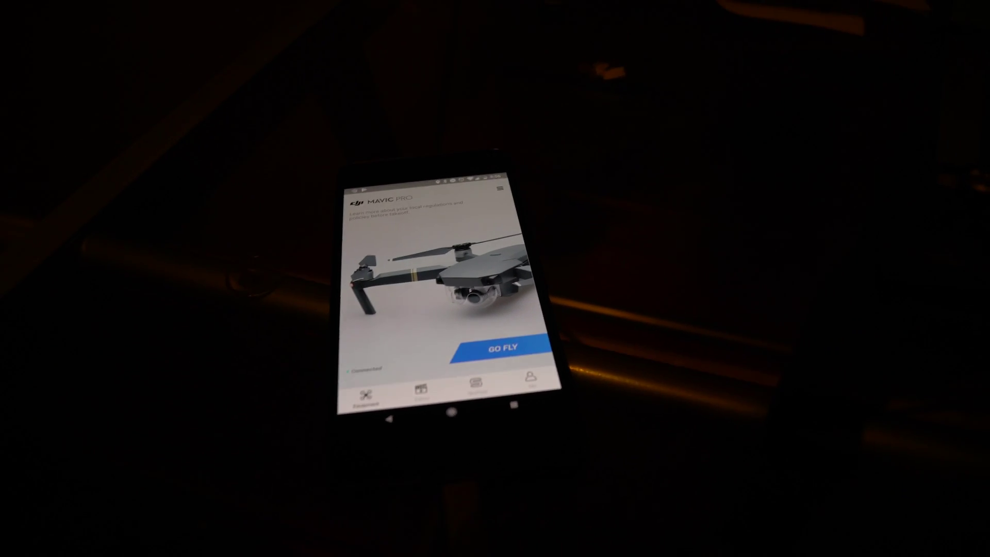